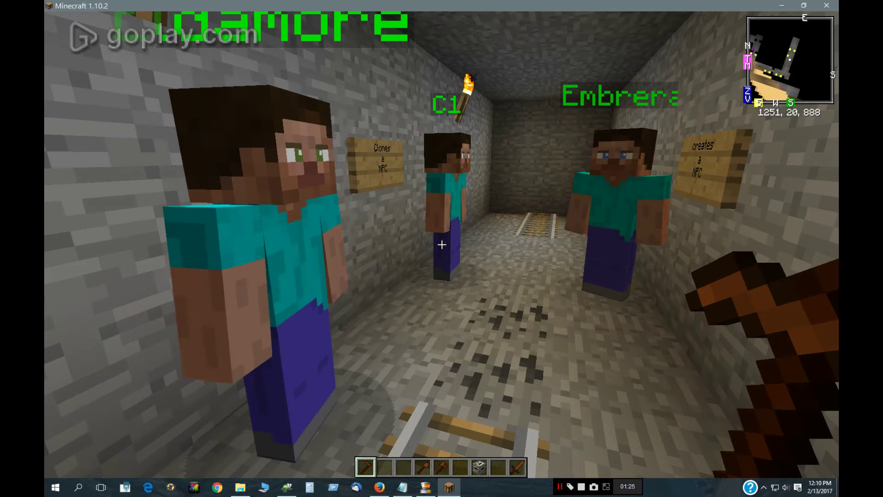
Review the six NPC command descriptions on the Custom NPCs commands page.
{"action": "key", "text": "t"}
{"action": "left_click", "coordinate": [380, 487]}
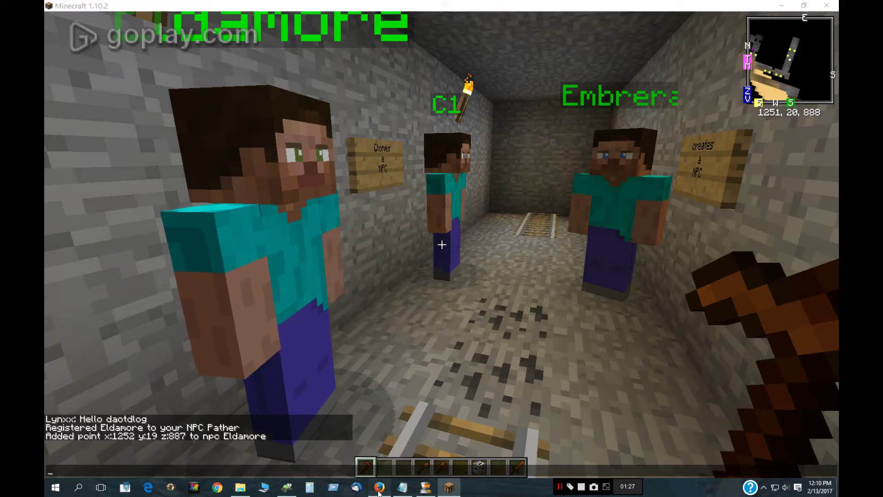
{"action": "left_click_drag", "start_coordinate": [87, 203], "coordinate": [210, 303]}
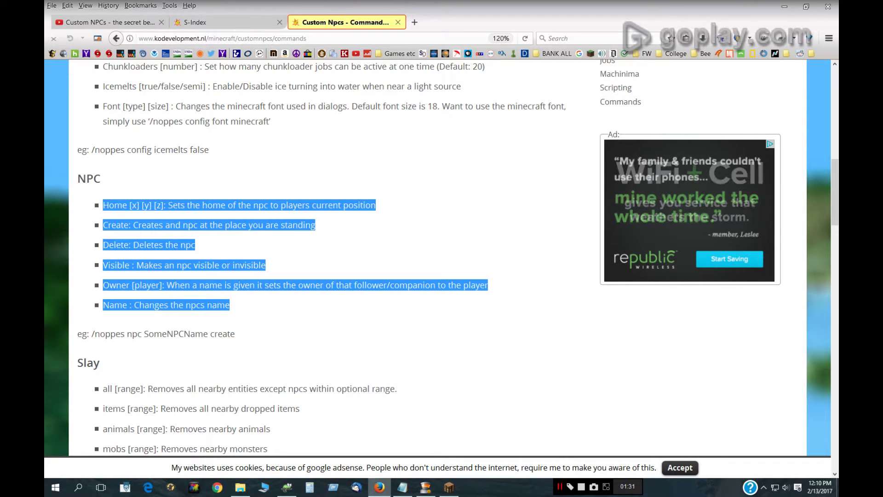
{"action": "left_click", "coordinate": [451, 489]}
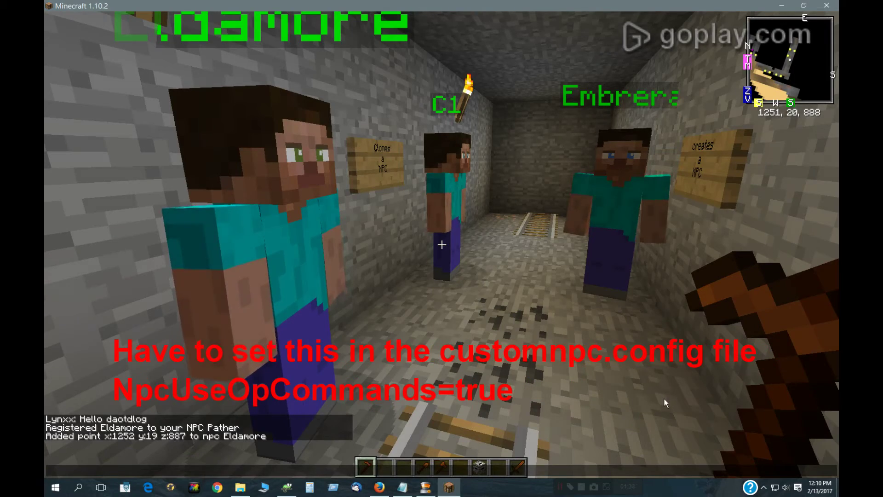
Walk up to C1 and choose its Clone dialog option to spawn C2.
{"action": "key", "text": "Escape"}
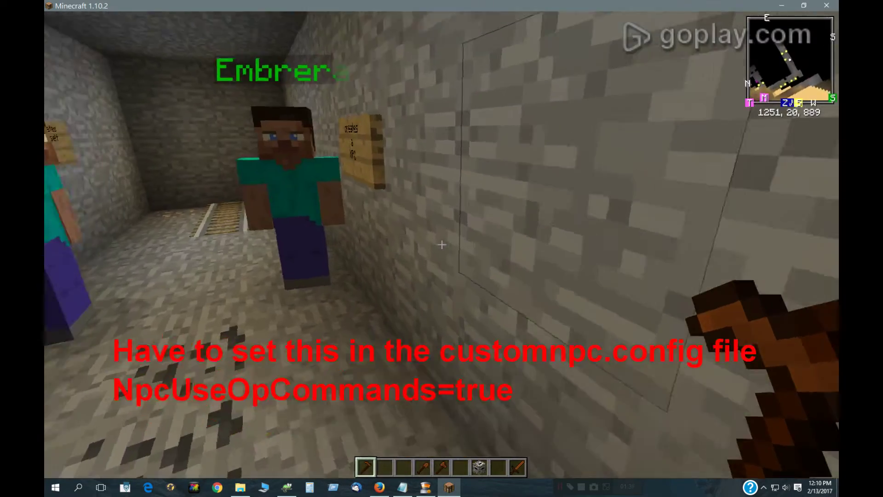
{"action": "key", "text": "w"}
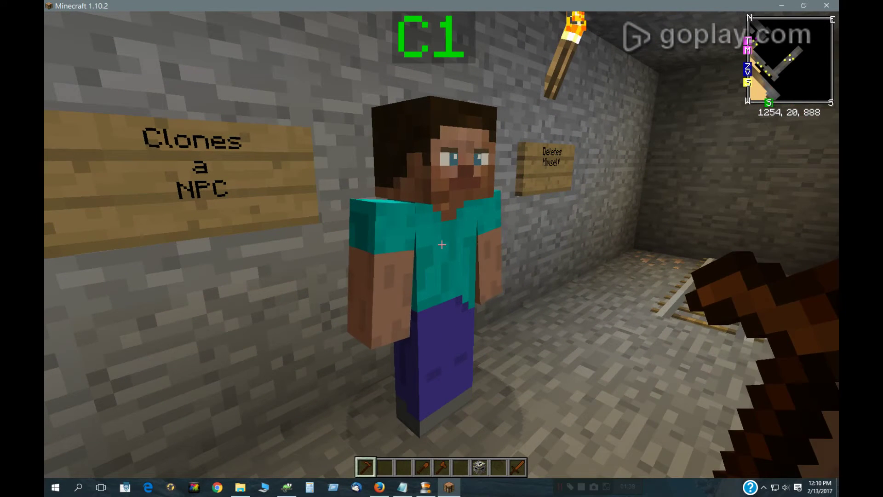
{"action": "key", "text": "2"}
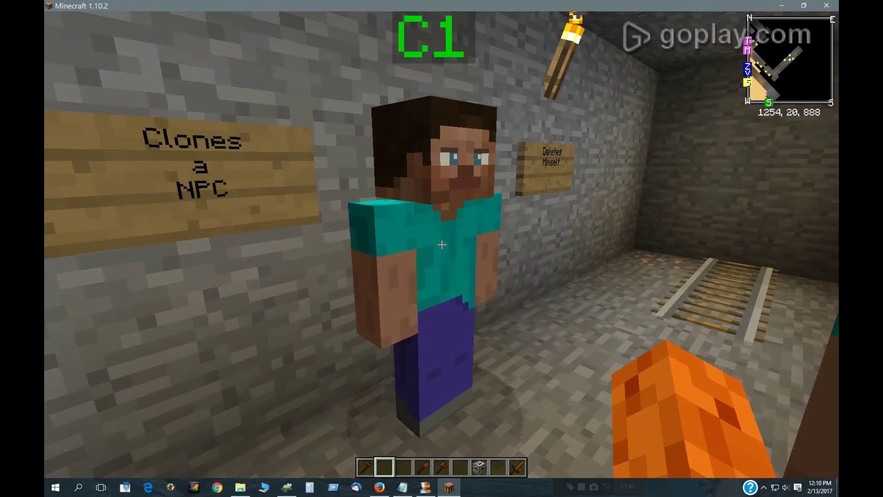
{"action": "right_click", "coordinate": [442, 245]}
{"action": "left_click", "coordinate": [336, 434]}
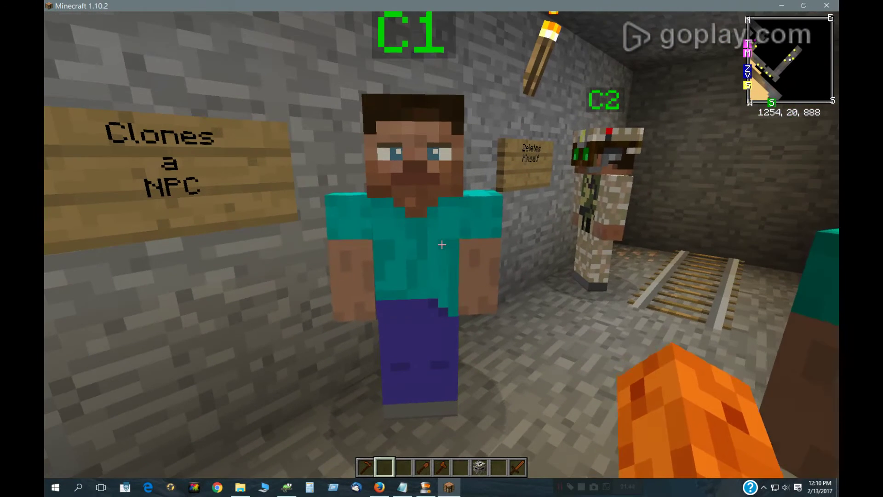
{"action": "key", "text": "1"}
{"action": "right_click", "coordinate": [442, 244]}
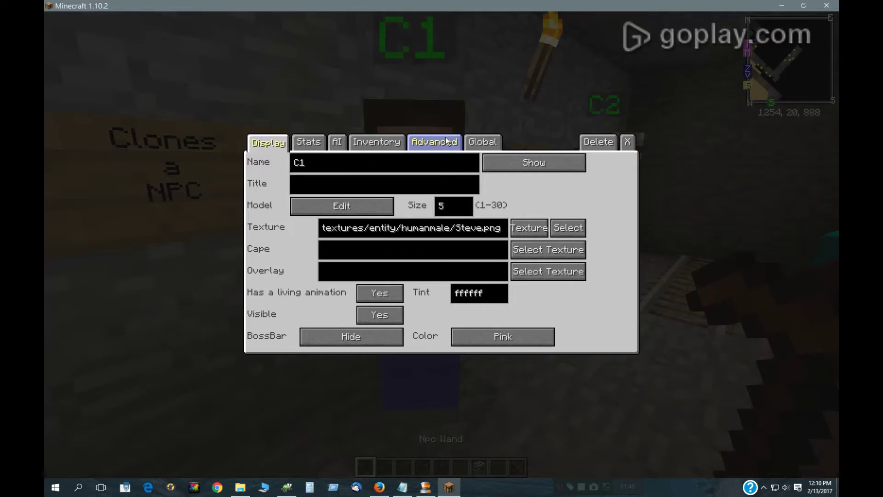
{"action": "left_click", "coordinate": [481, 142]}
{"action": "left_click", "coordinate": [469, 216]}
{"action": "left_click", "coordinate": [470, 191]}
{"action": "left_click", "coordinate": [608, 166]}
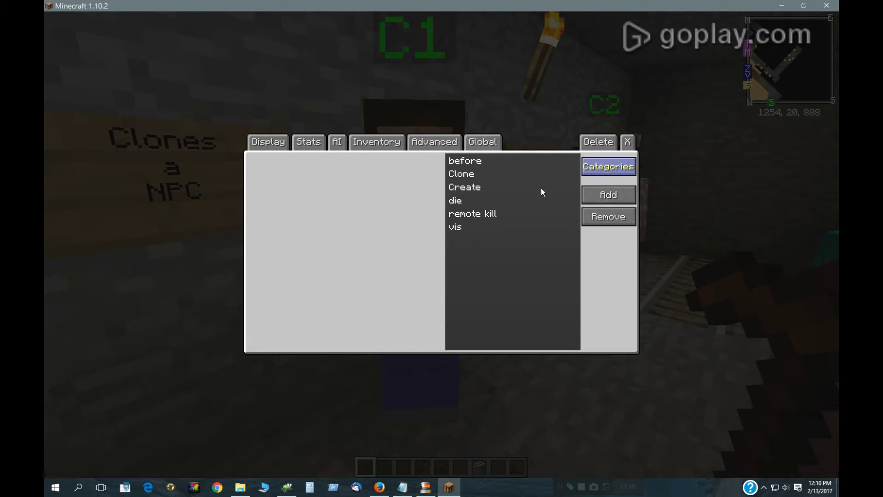
{"action": "left_click", "coordinate": [469, 176]}
{"action": "left_click", "coordinate": [380, 245]}
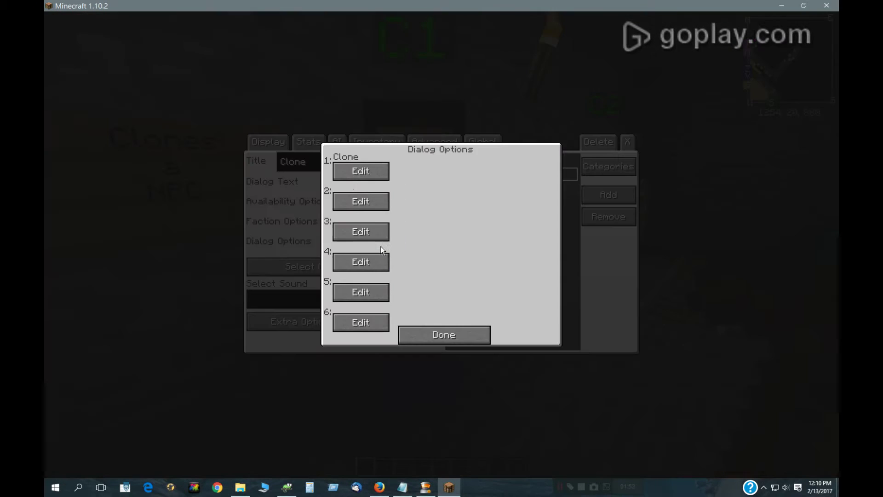
{"action": "left_click", "coordinate": [350, 179]}
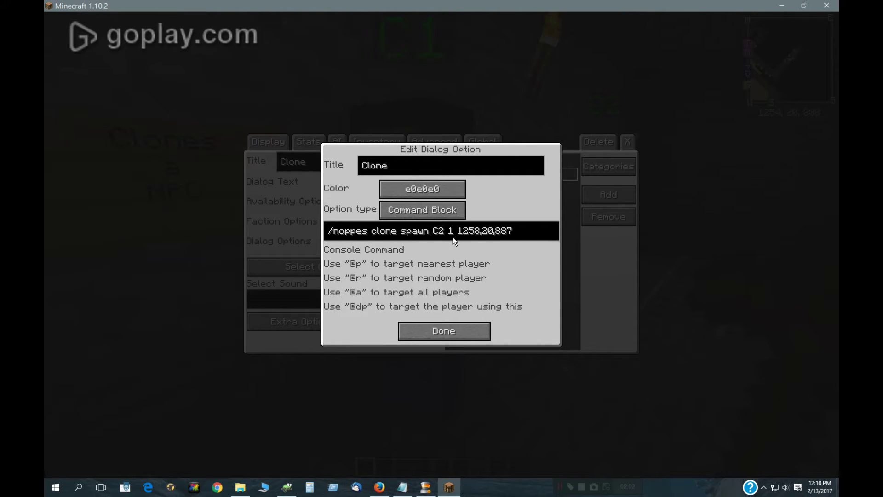
{"action": "left_click", "coordinate": [465, 337]}
{"action": "left_click", "coordinate": [436, 338]}
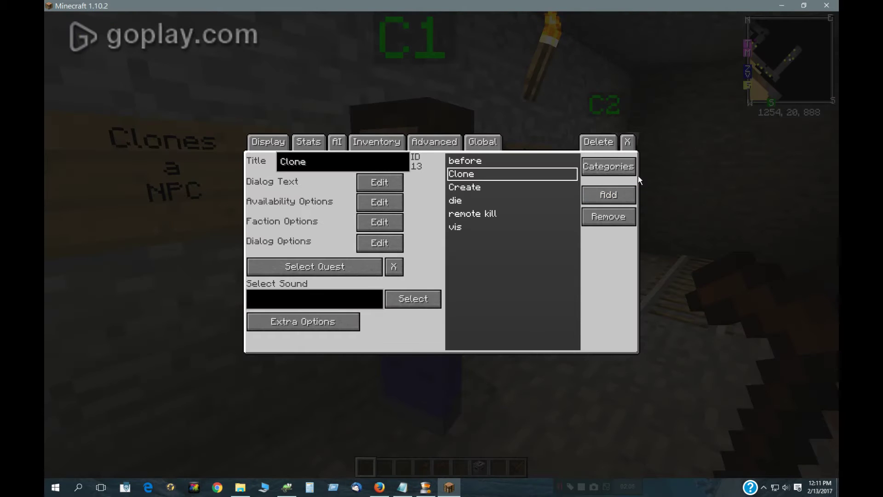
{"action": "left_click", "coordinate": [627, 142]}
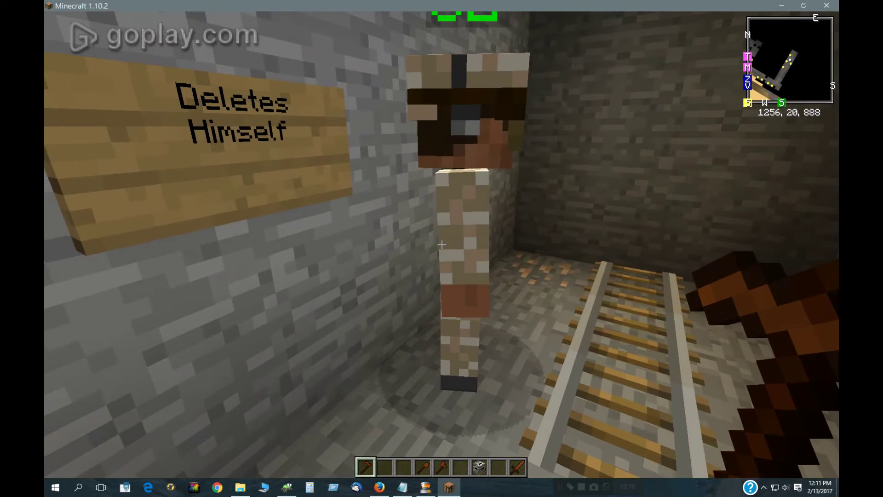
{"action": "right_click", "coordinate": [441, 244]}
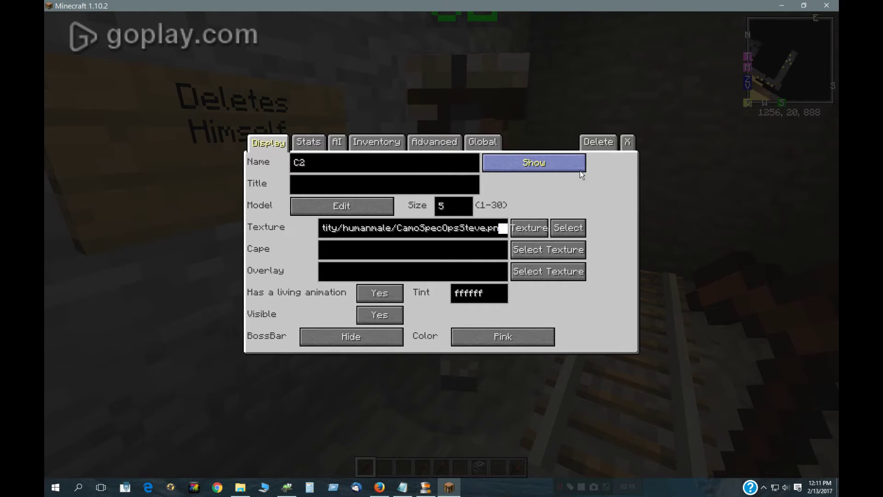
{"action": "left_click", "coordinate": [482, 142]}
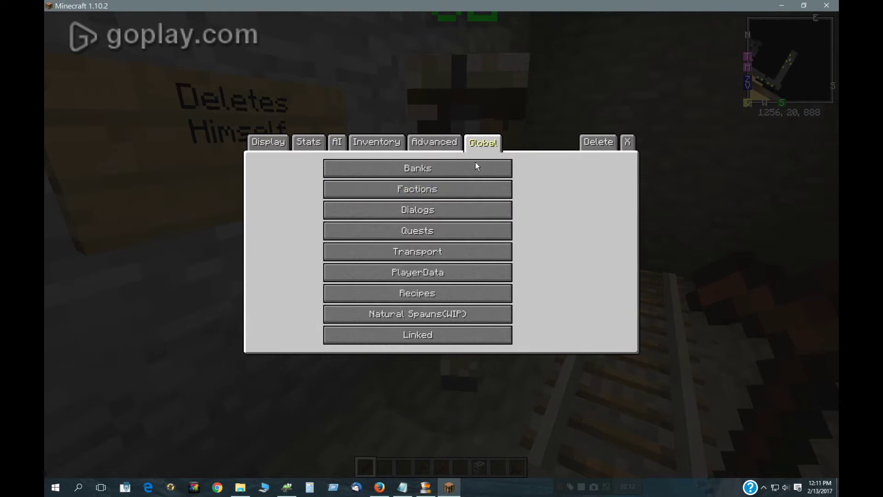
{"action": "left_click", "coordinate": [456, 210]}
{"action": "left_click", "coordinate": [467, 187]}
{"action": "left_click", "coordinate": [565, 185]}
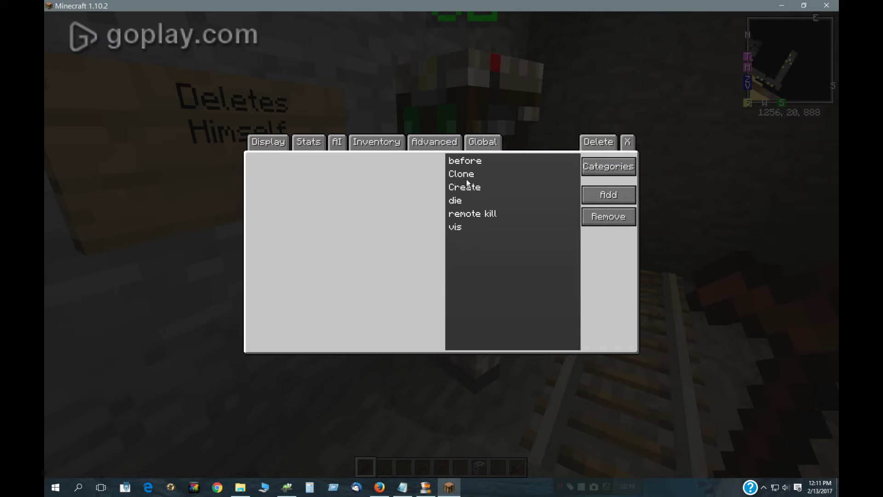
{"action": "left_click", "coordinate": [457, 202]}
{"action": "left_click", "coordinate": [386, 185]}
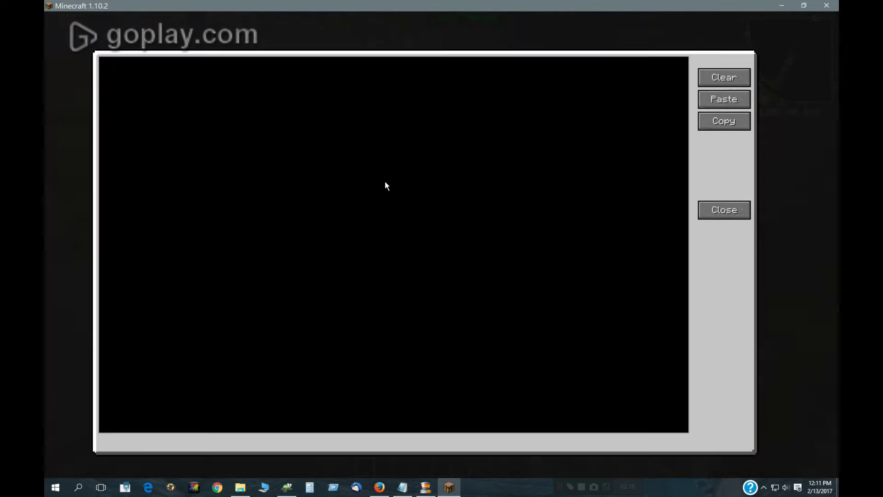
{"action": "left_click", "coordinate": [704, 210]}
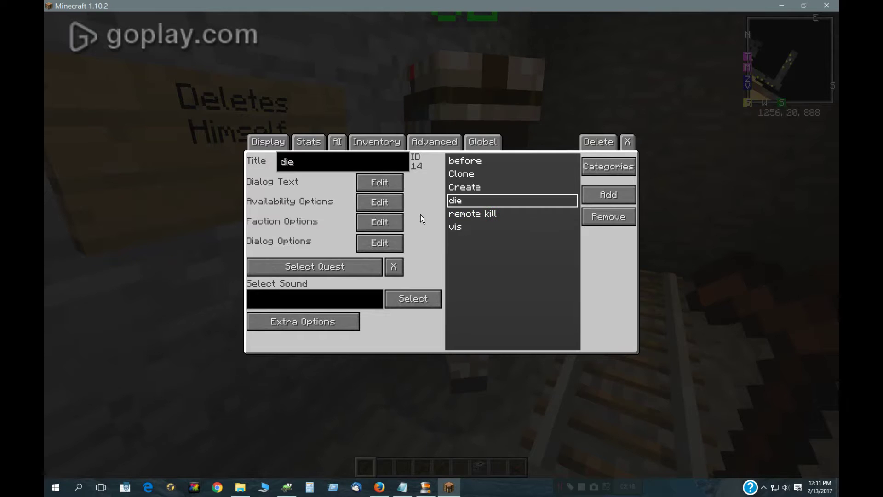
{"action": "left_click", "coordinate": [393, 237]}
{"action": "left_click", "coordinate": [381, 173]}
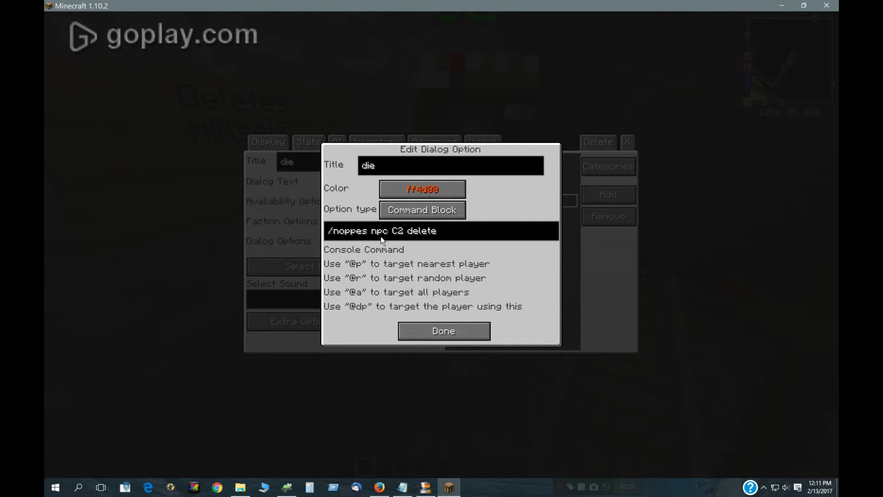
{"action": "left_click", "coordinate": [446, 334]}
{"action": "left_click", "coordinate": [450, 331]}
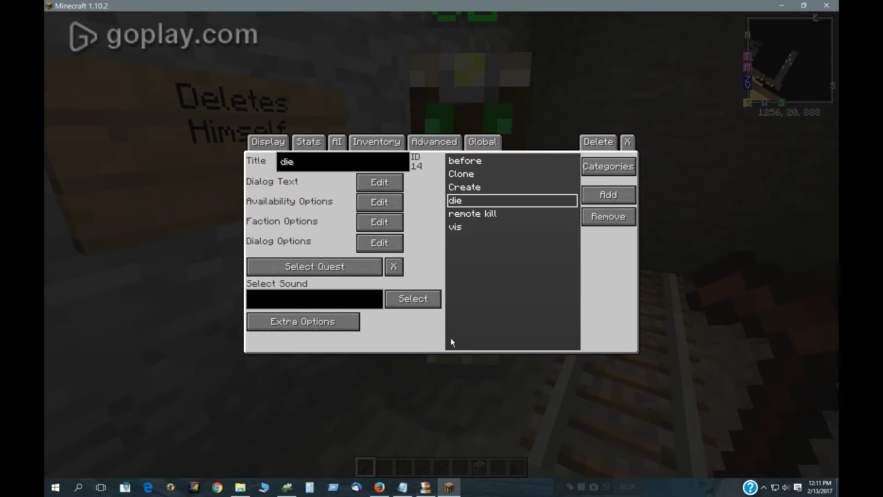
{"action": "left_click", "coordinate": [631, 147]}
{"action": "scroll", "coordinate": [442, 244], "scroll_direction": "down", "scroll_amount": 1}
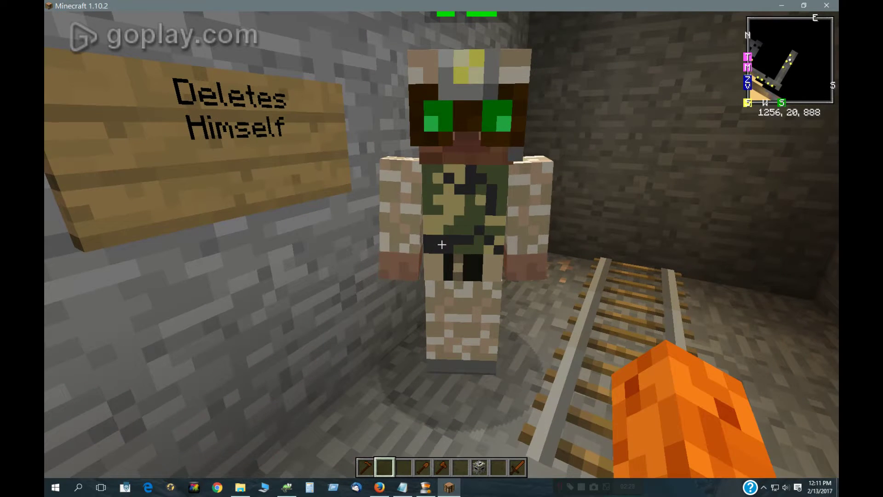
{"action": "key", "text": "s"}
Choose C2's die option so it deletes itself, then walk over to Embrera.
{"action": "right_click", "coordinate": [442, 244]}
{"action": "left_click", "coordinate": [326, 422]}
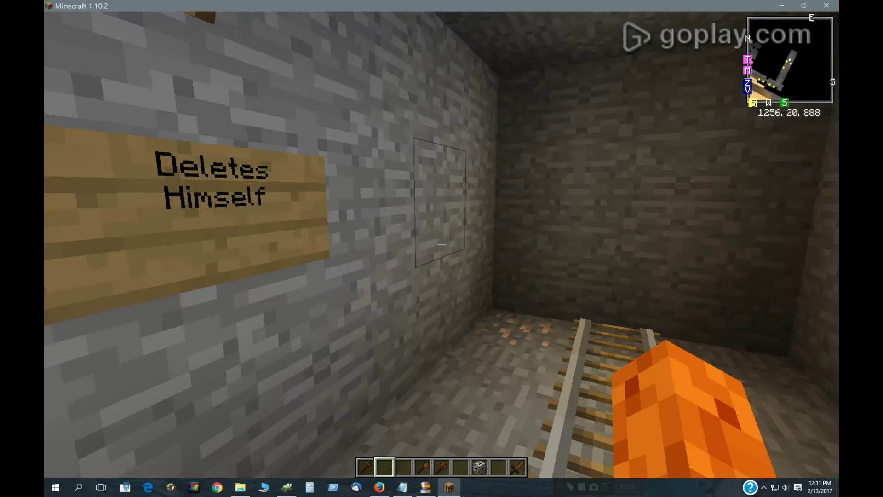
{"action": "key", "text": "w"}
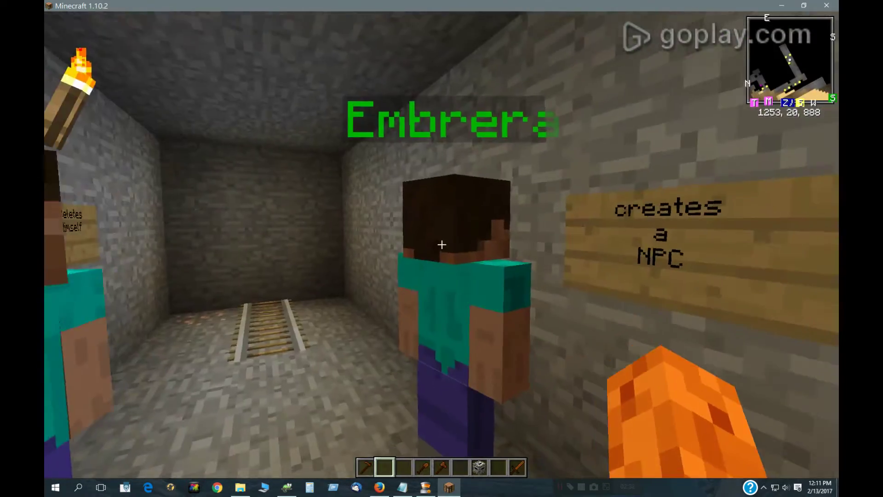
{"action": "key", "text": "s"}
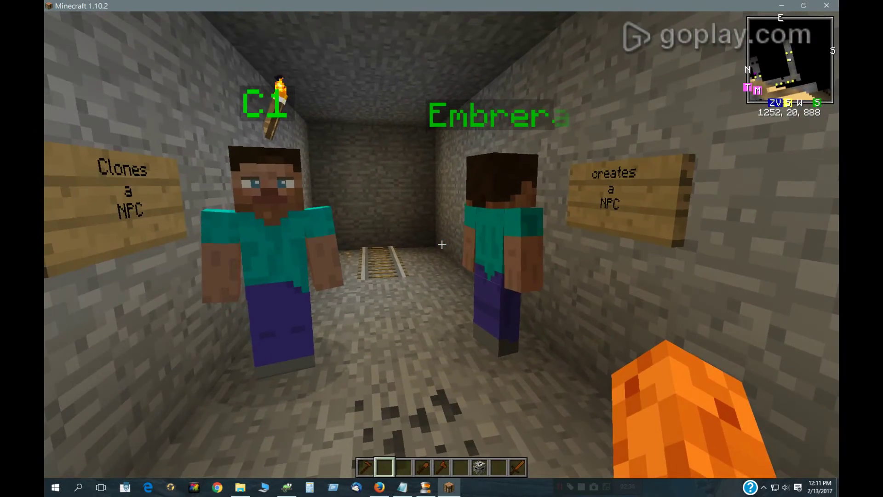
{"action": "key", "text": "w"}
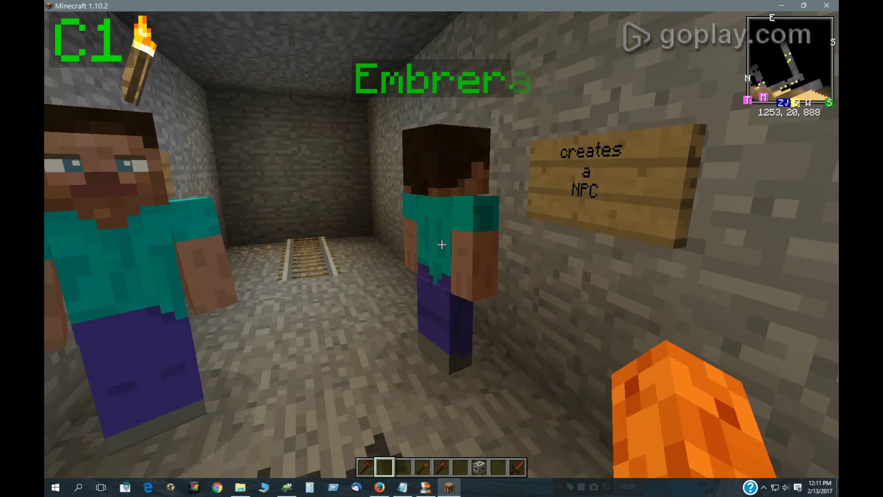
Open Embrera's NPC editor and select the Create dialog in the simple category.
{"action": "key", "text": "1"}
{"action": "right_click", "coordinate": [442, 244]}
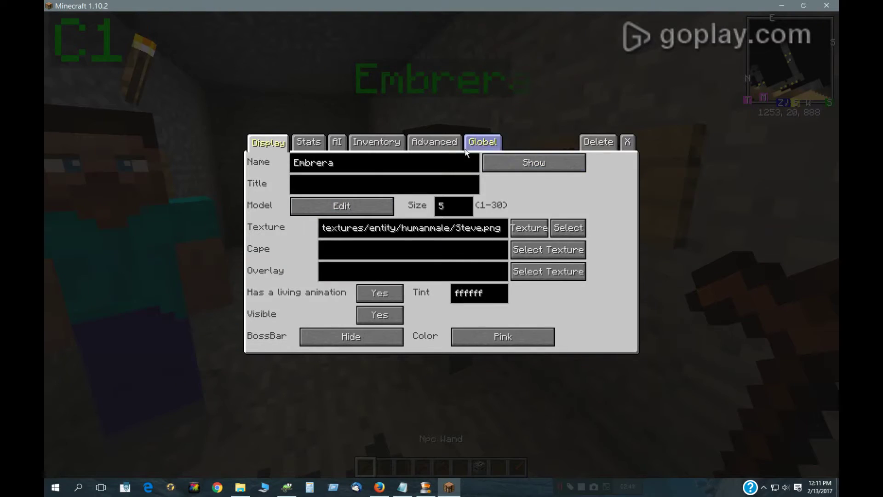
{"action": "left_click", "coordinate": [483, 143]}
{"action": "left_click", "coordinate": [457, 205]}
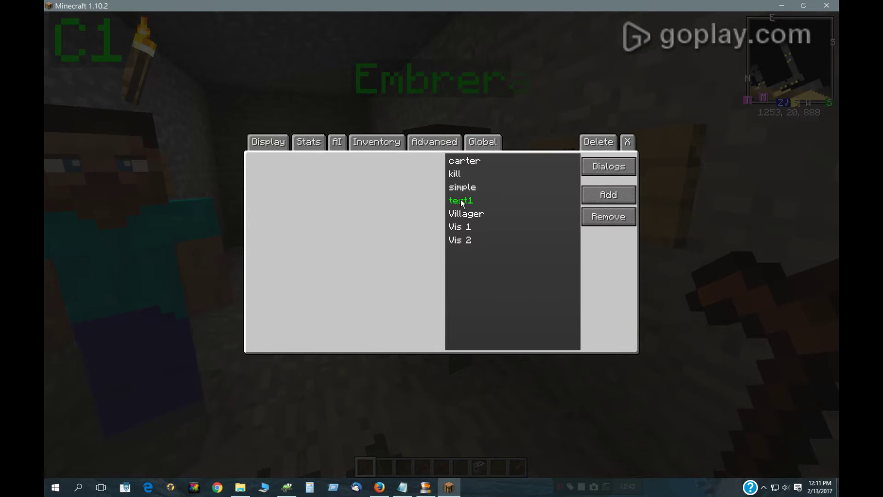
{"action": "left_click", "coordinate": [472, 189]}
{"action": "left_click", "coordinate": [612, 165]}
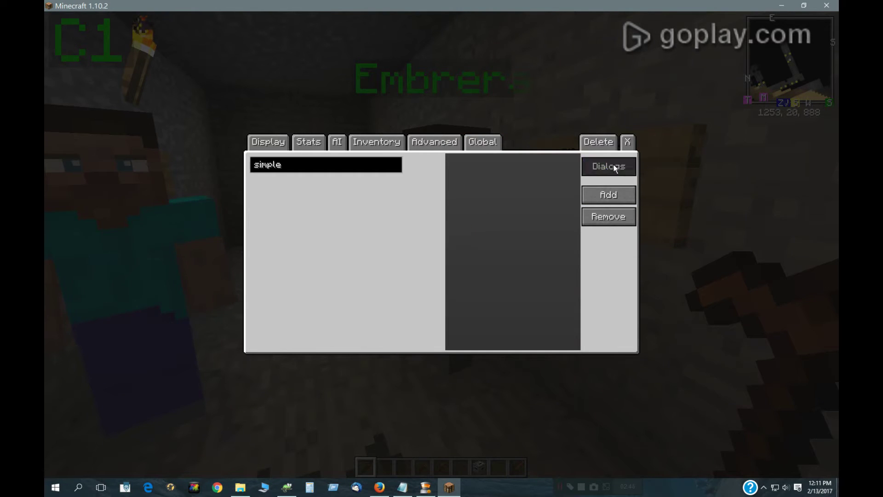
{"action": "left_click", "coordinate": [473, 185]}
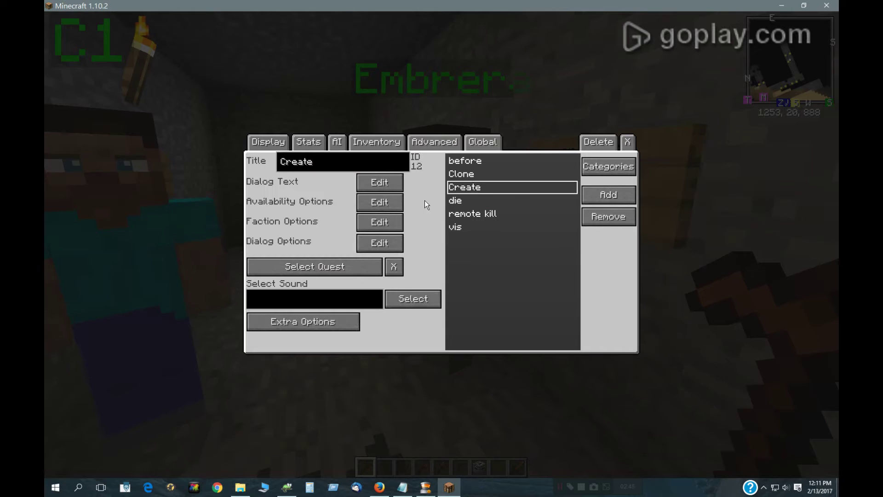
Read the Create option's command '/execute @p 1254 20 887 noppes npc C3 create', then close the editor.
{"action": "left_click", "coordinate": [389, 246]}
{"action": "left_click", "coordinate": [343, 173]}
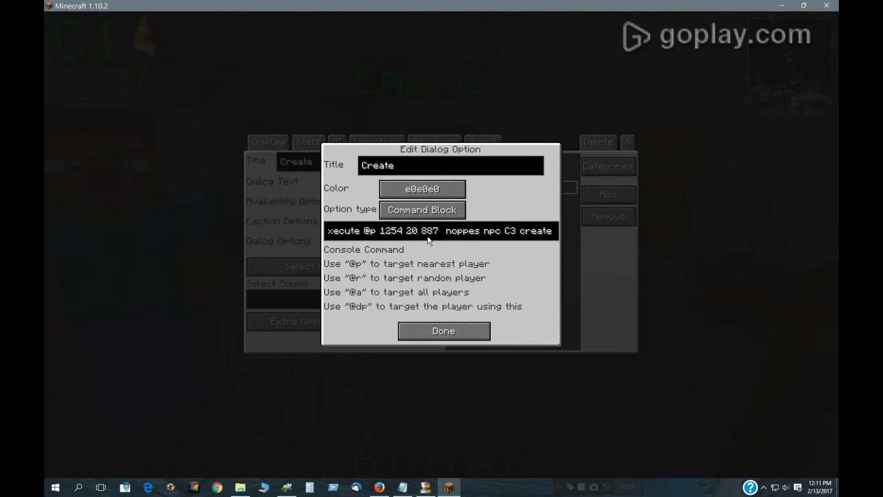
{"action": "key", "text": "Home"}
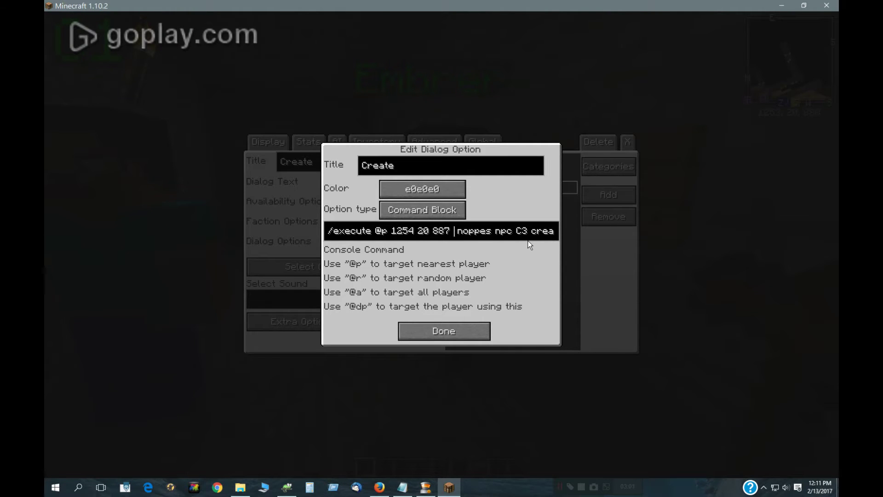
{"action": "key", "text": "End"}
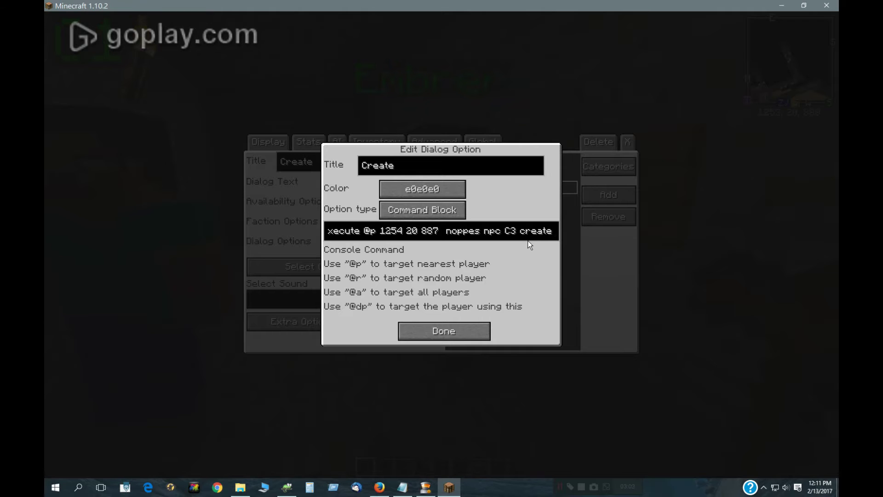
{"action": "left_click", "coordinate": [463, 331]}
{"action": "left_click", "coordinate": [463, 331]}
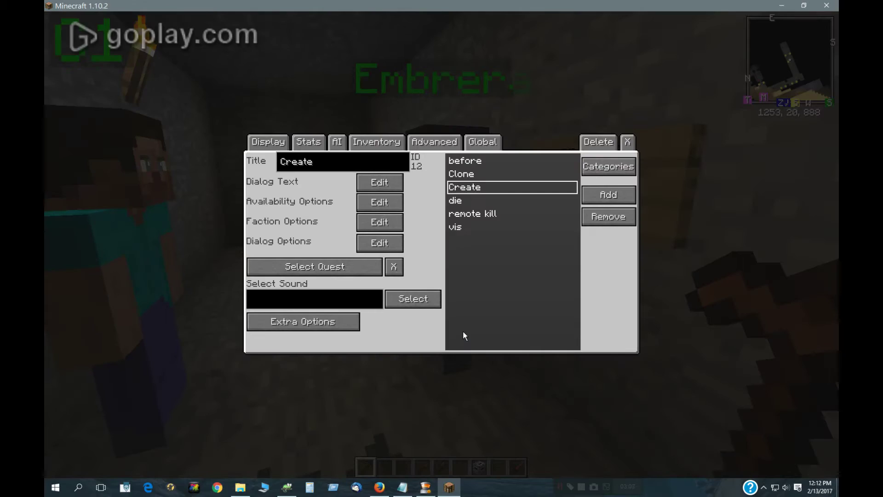
{"action": "left_click", "coordinate": [627, 141]}
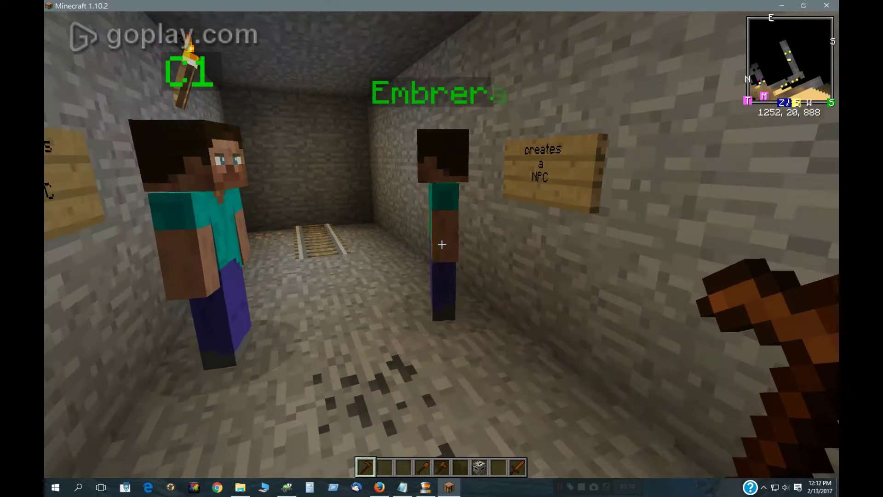
Choose Embrera's Create option to spawn the new NPC C3.
{"action": "scroll", "coordinate": [442, 244], "scroll_direction": "down", "scroll_amount": 1}
{"action": "right_click", "coordinate": [442, 245]}
{"action": "left_click", "coordinate": [354, 424]}
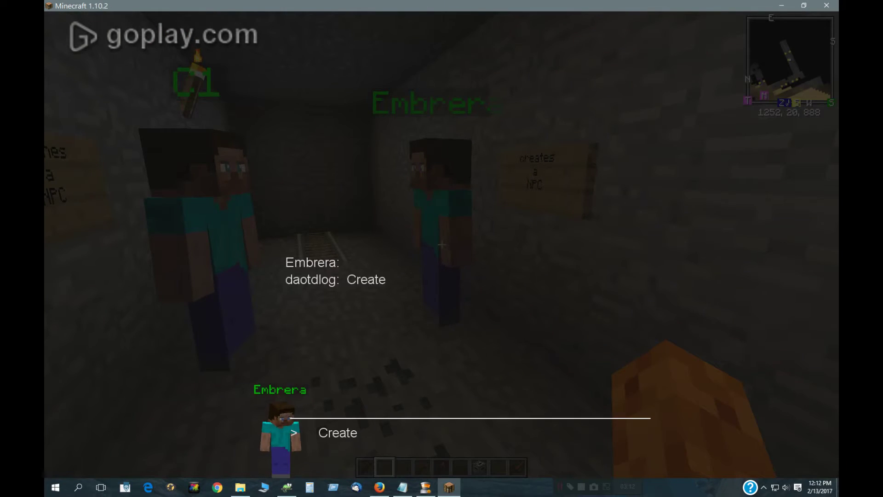
Talk to the new NPC Eldamore, then walk down the rail corridor toward Zidane.
{"action": "key", "text": "s"}
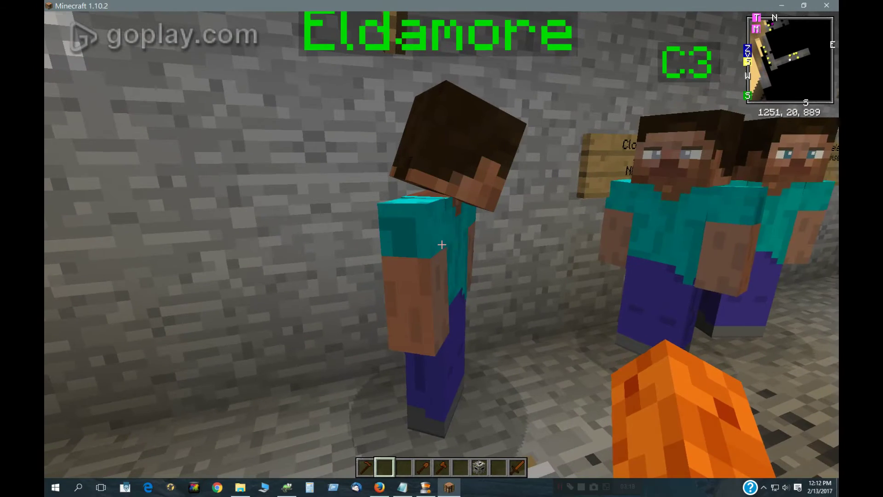
{"action": "right_click", "coordinate": [442, 245]}
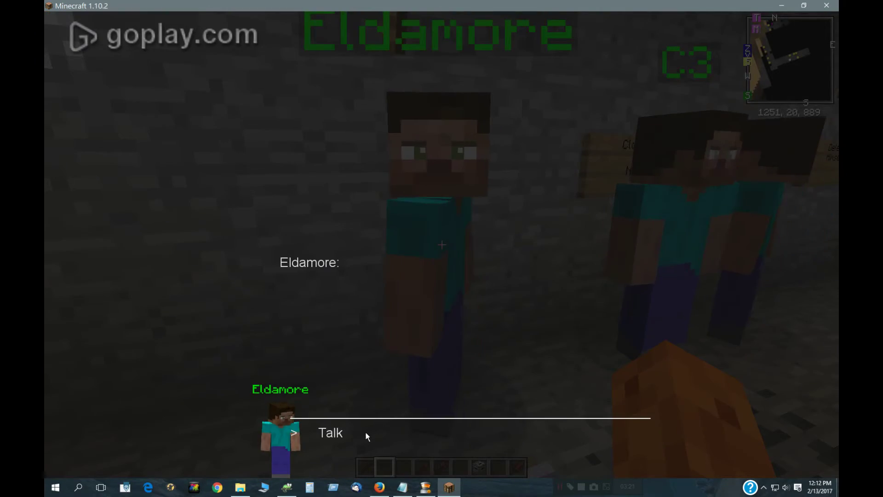
{"action": "key", "text": "Escape"}
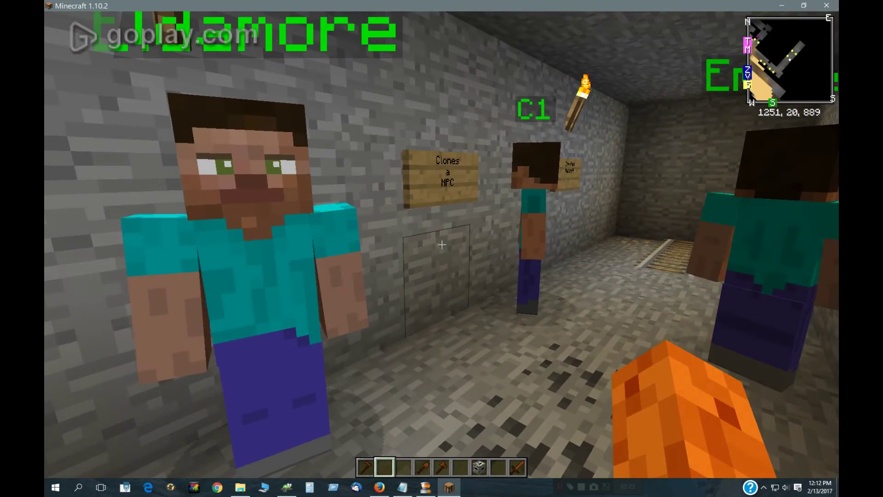
{"action": "key", "text": "w"}
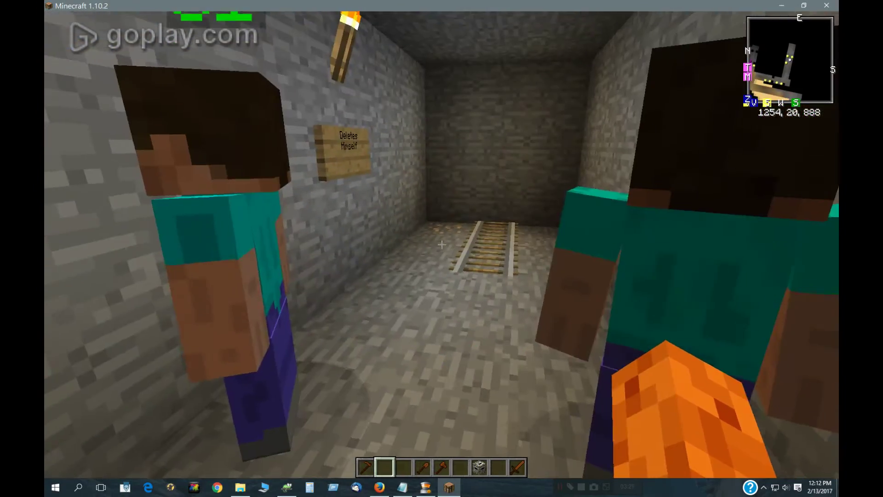
{"action": "key", "text": "w"}
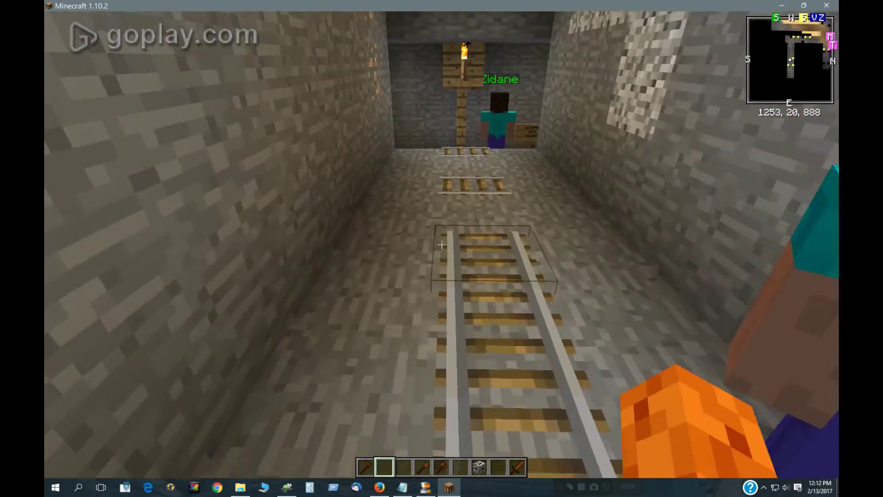
Walk to Zidane and open script tab 1 showing the dialog_option hide/show code.
{"action": "key", "text": "w"}
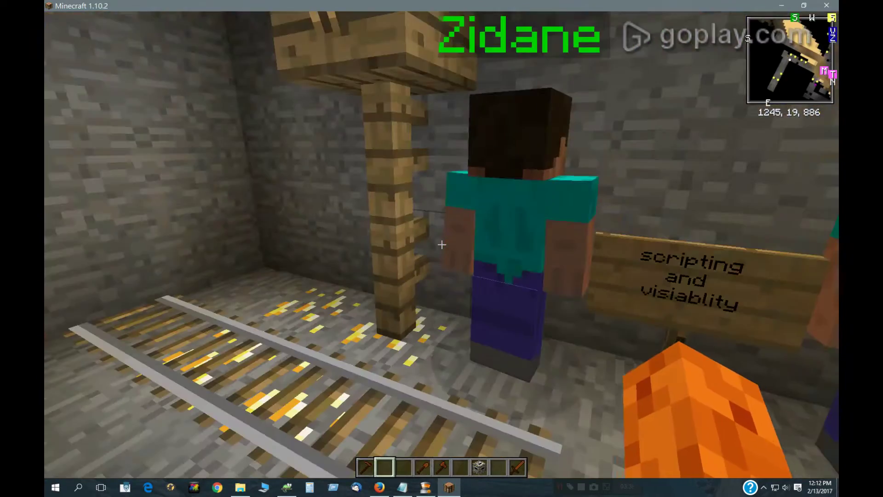
{"action": "scroll", "coordinate": [442, 244], "scroll_direction": "down", "scroll_amount": 2}
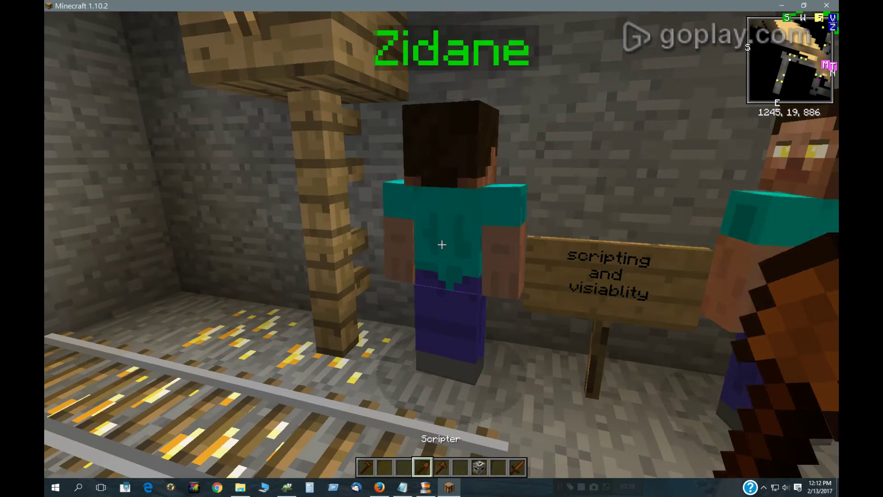
{"action": "right_click", "coordinate": [442, 245]}
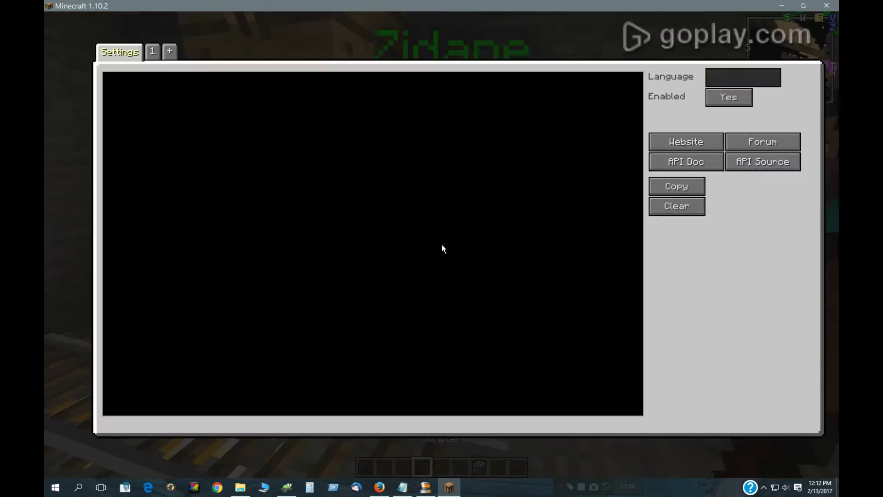
{"action": "left_click", "coordinate": [158, 52]}
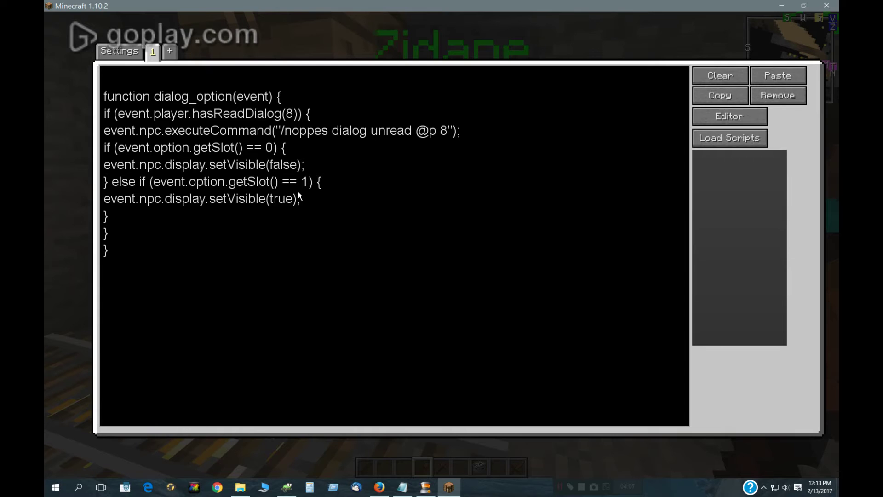
Open Zidane's Advanced dialog slot and check the vis dialog's visiable and invisable options.
{"action": "key", "text": "Escape"}
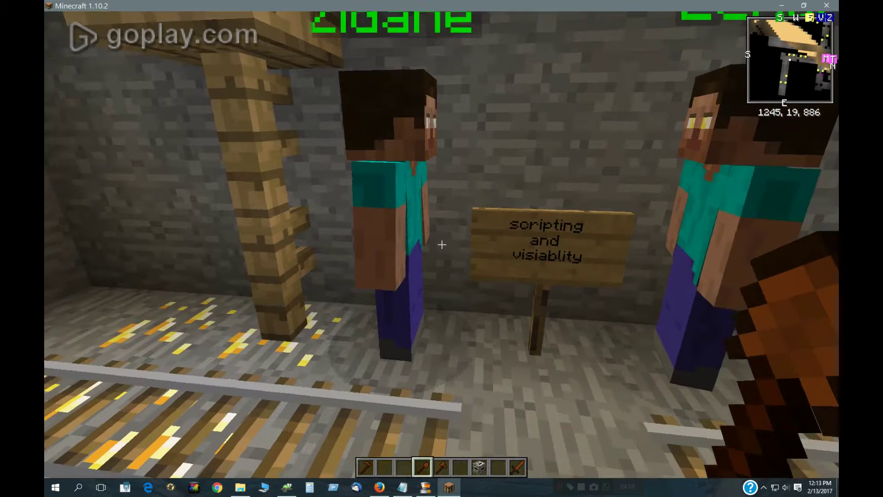
{"action": "key", "text": "1"}
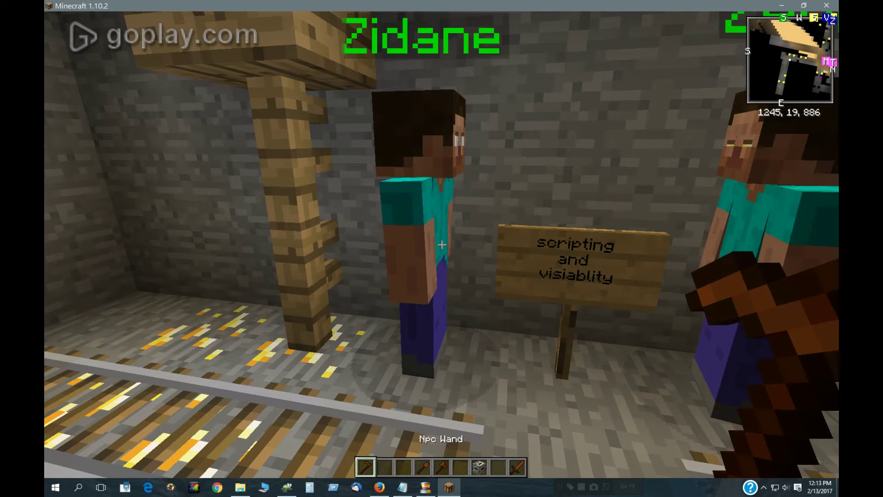
{"action": "right_click", "coordinate": [441, 245]}
{"action": "left_click", "coordinate": [492, 142]}
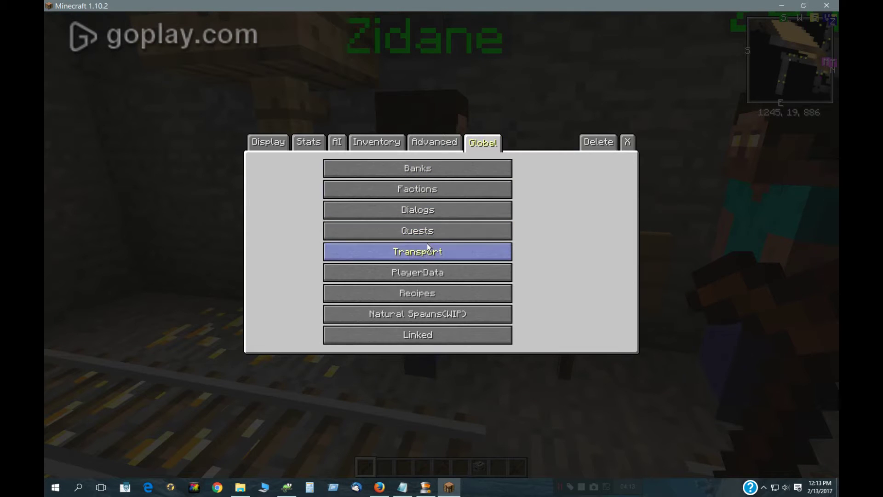
{"action": "left_click", "coordinate": [434, 143]}
{"action": "left_click", "coordinate": [412, 254]}
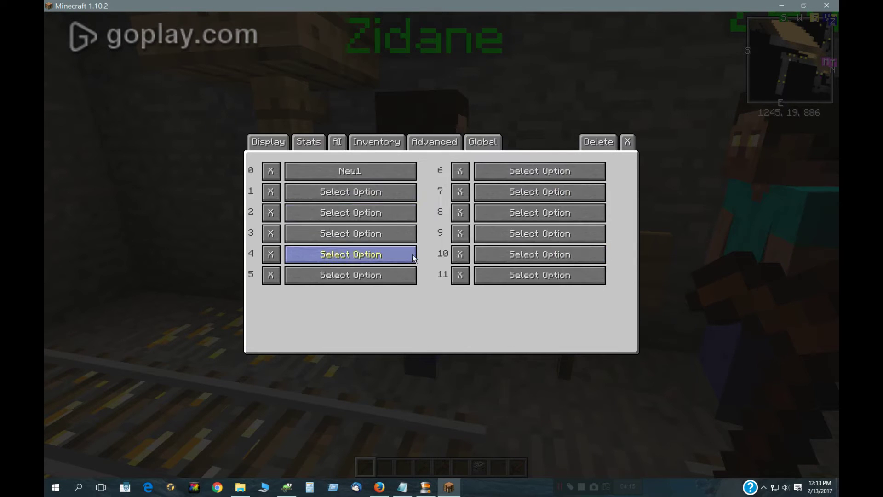
{"action": "left_click", "coordinate": [401, 170]}
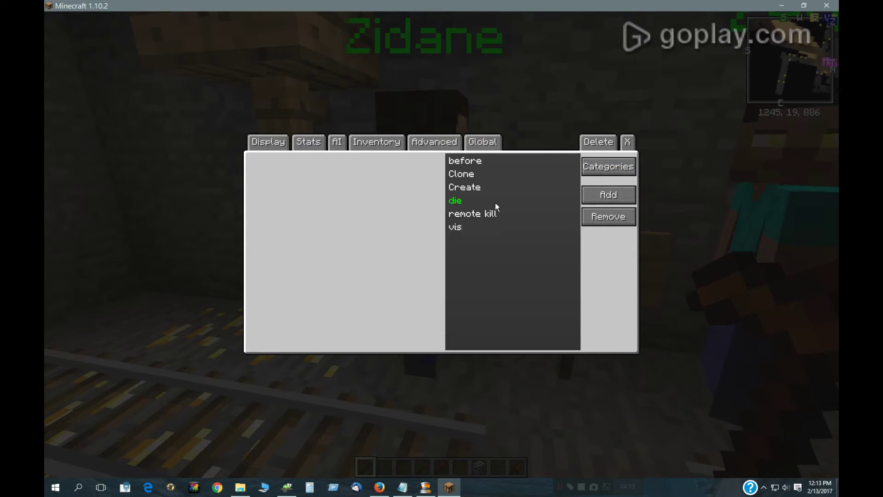
{"action": "left_click", "coordinate": [453, 227]}
{"action": "left_click", "coordinate": [364, 243]}
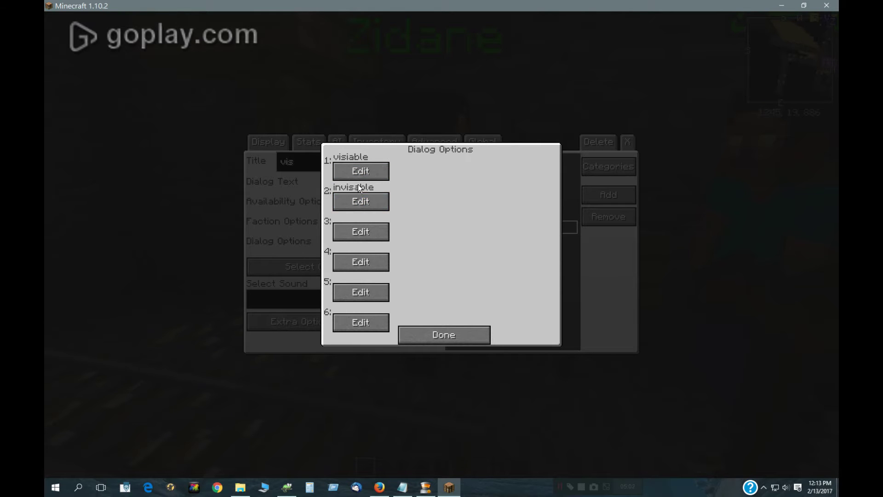
{"action": "left_click", "coordinate": [439, 333]}
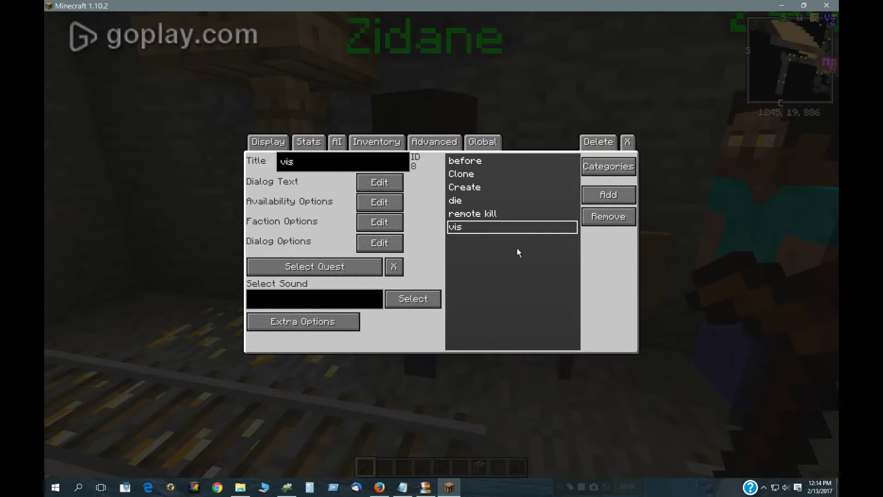
With an empty hand, choose Zidane's invisable dialog option to hide him.
{"action": "left_click", "coordinate": [628, 142]}
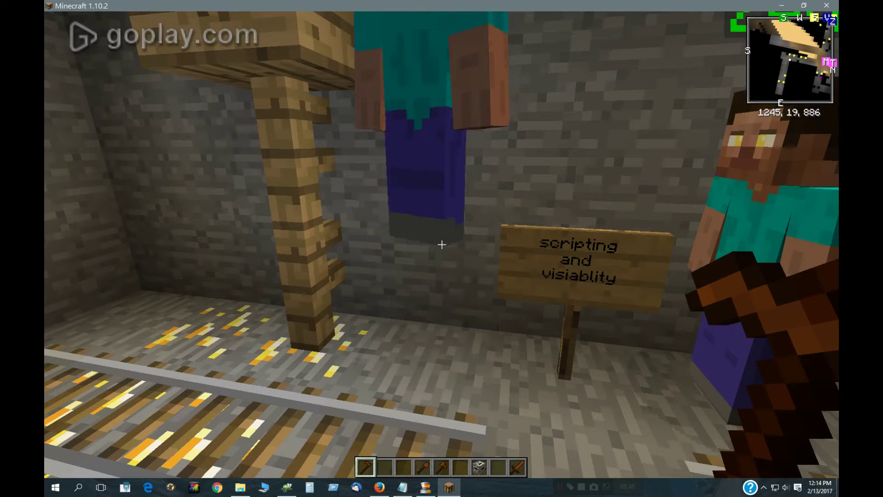
{"action": "key", "text": "2"}
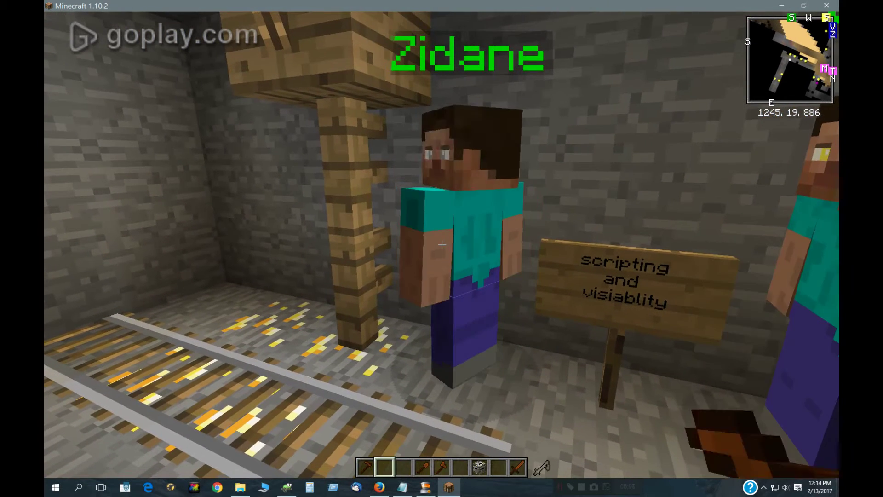
{"action": "right_click", "coordinate": [442, 245]}
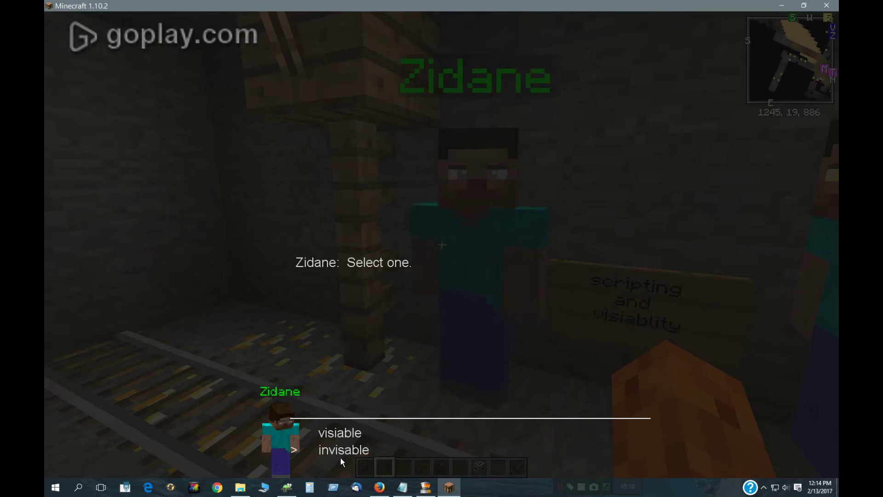
{"action": "left_click", "coordinate": [341, 455]}
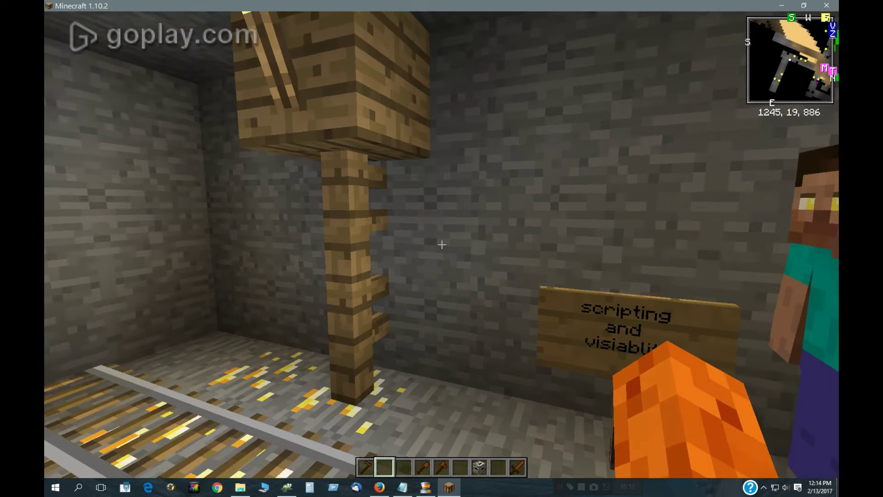